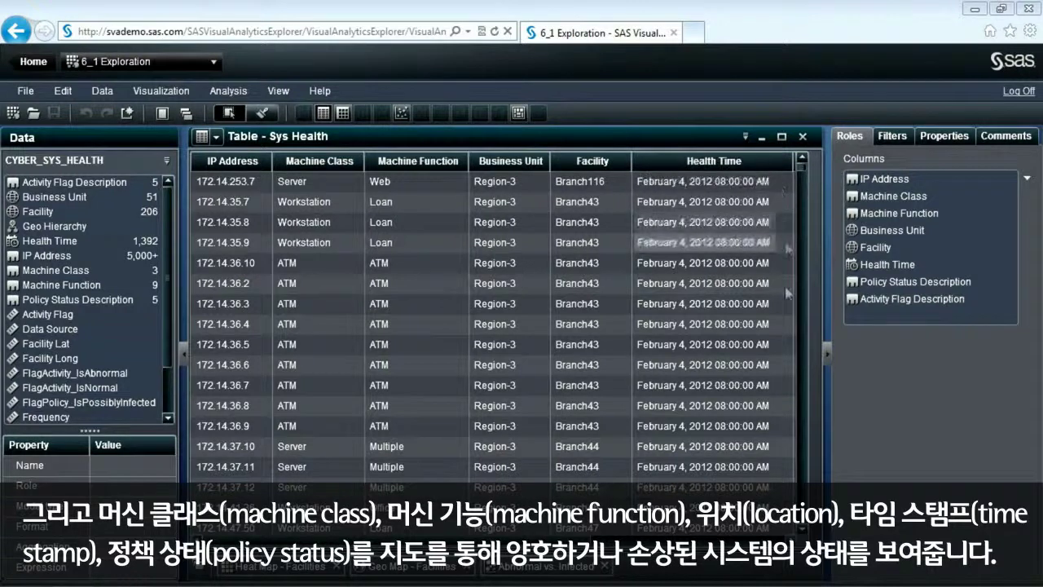
Review the columns of the Sys Health table and the data source details of CYBER_SYS_HEALTH
scroll(617, 187, "right", 5)
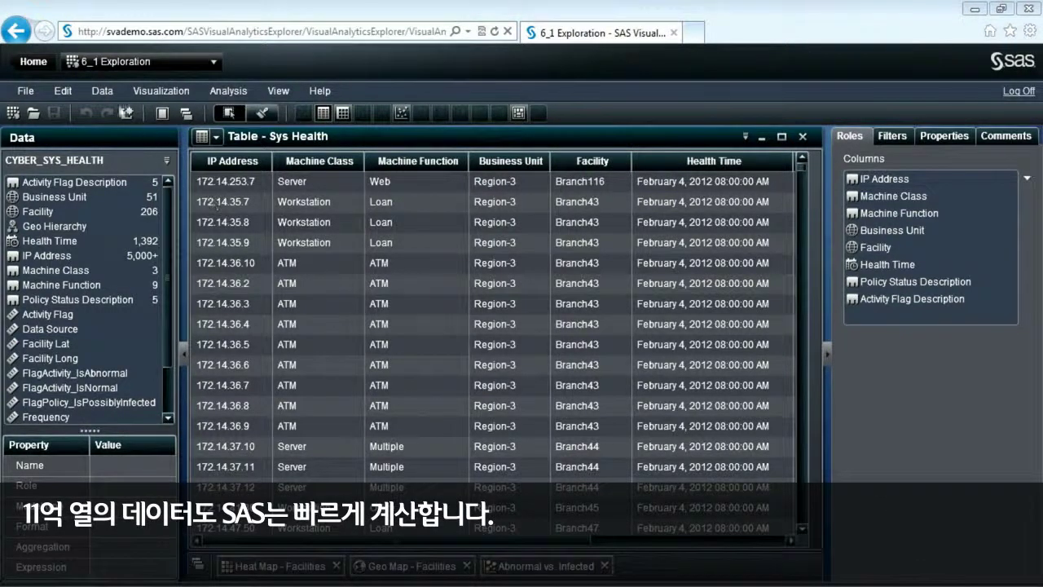
left_click(114, 95)
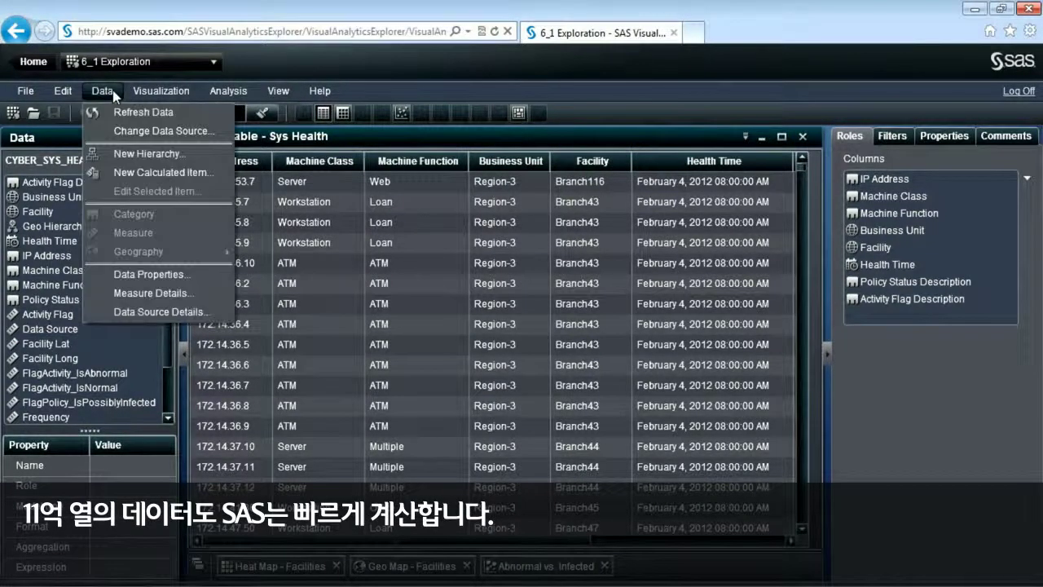
left_click(126, 312)
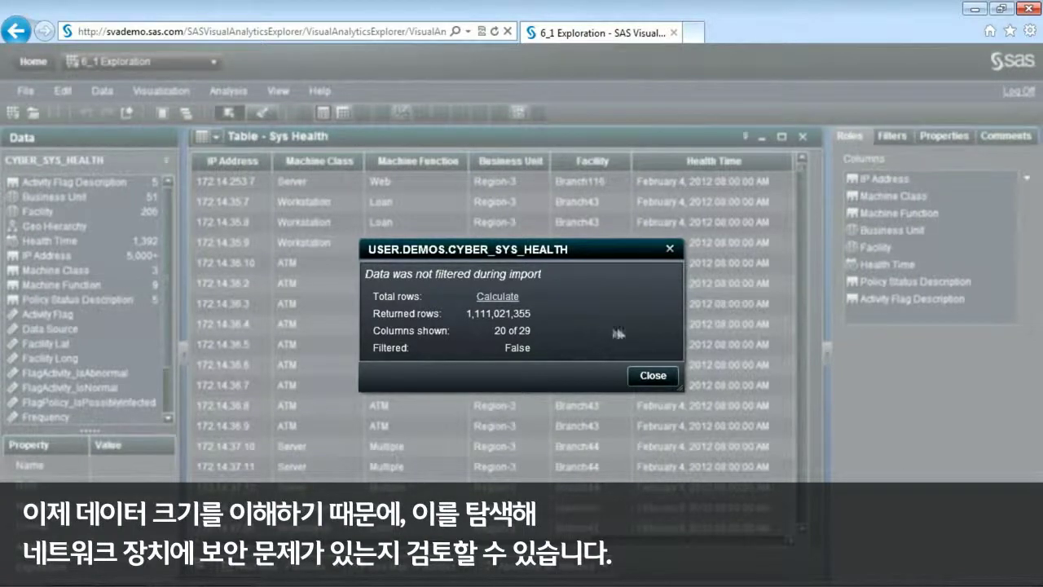
left_click(651, 376)
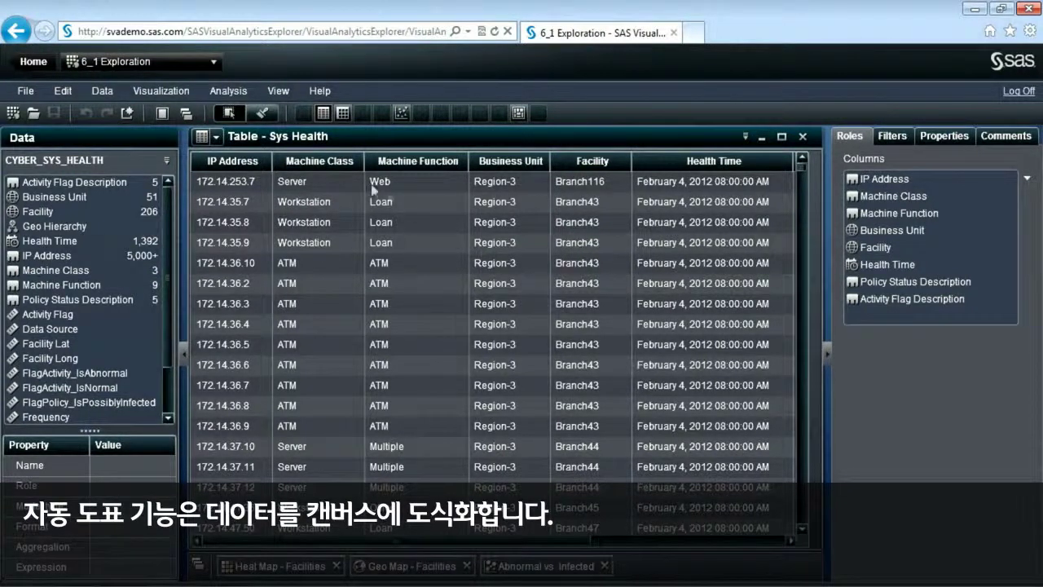
Minimize the Sys Health table and chart the frequency of Policy Status Description in a new visualization
left_click(126, 115)
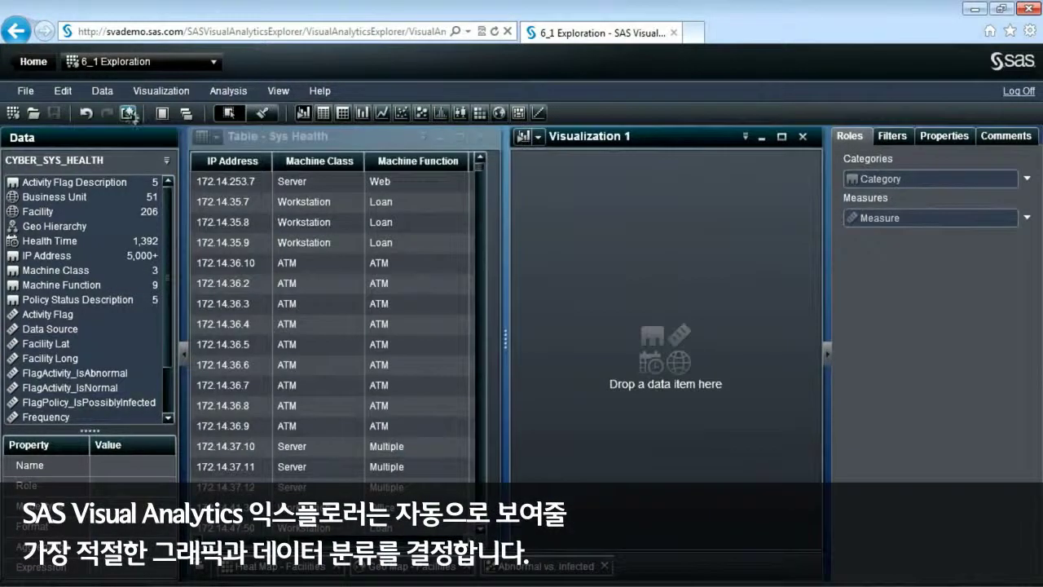
left_click(439, 132)
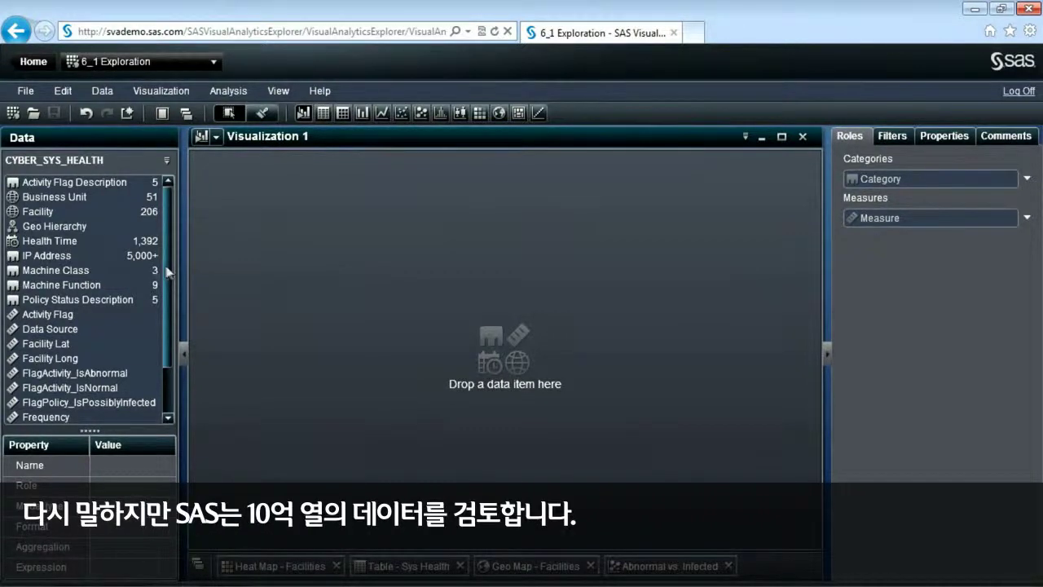
left_click_drag(77, 299, 426, 327)
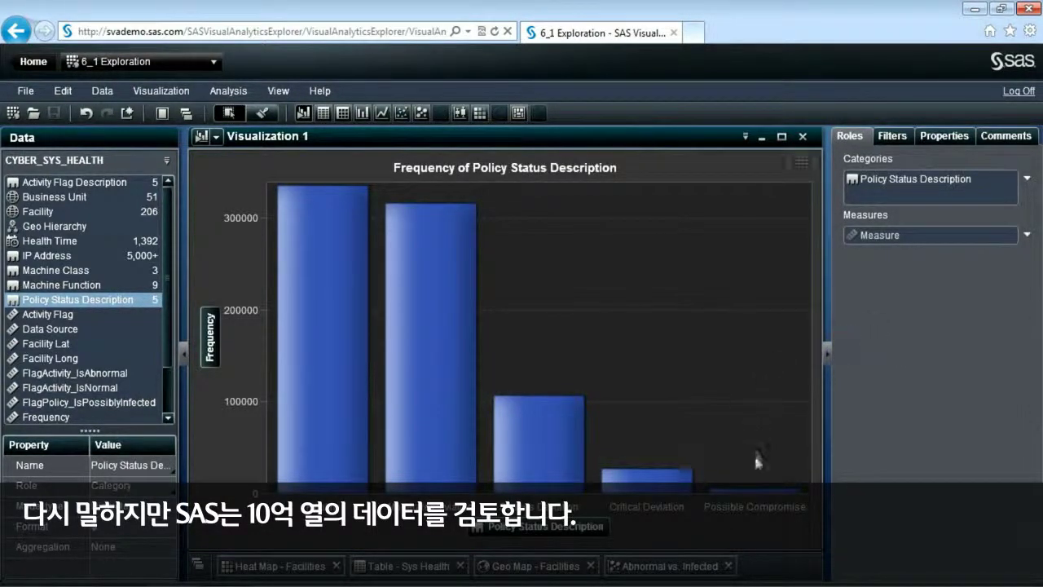
mouse_move(764, 497)
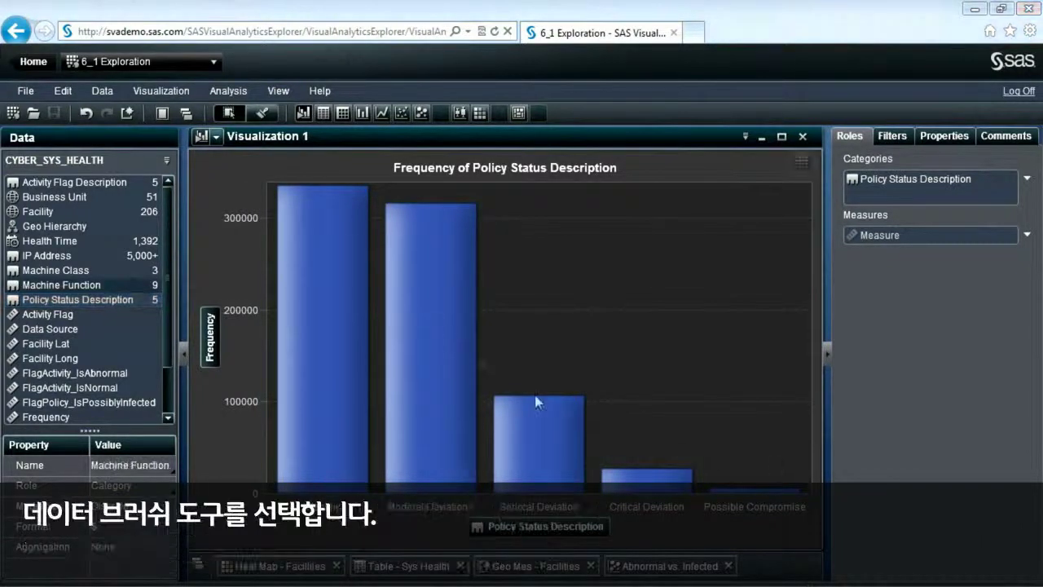
Turn on data brushing and chart the frequency of Machine Class in a second new visualization
left_click(261, 115)
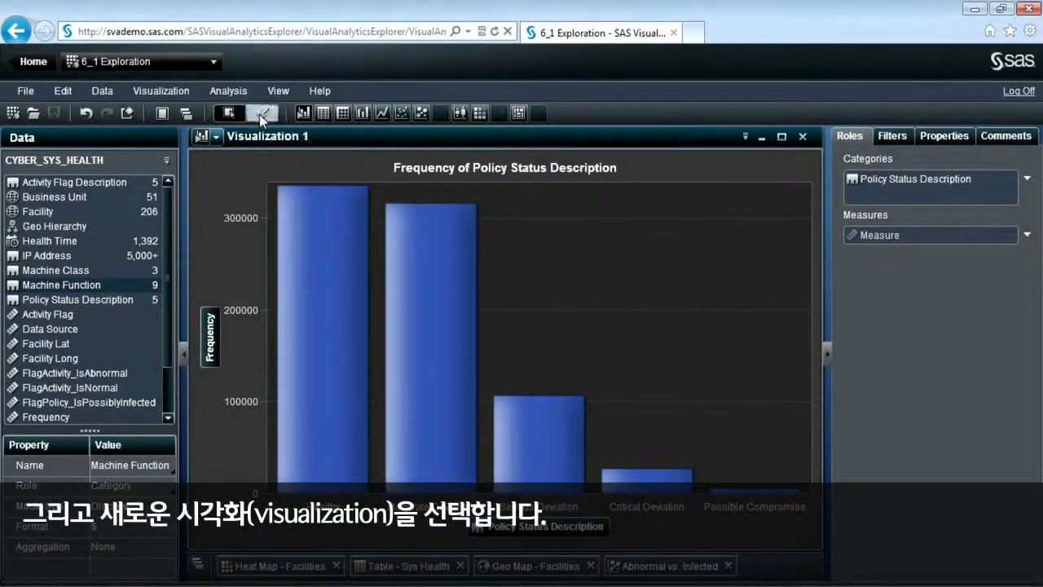
left_click(128, 114)
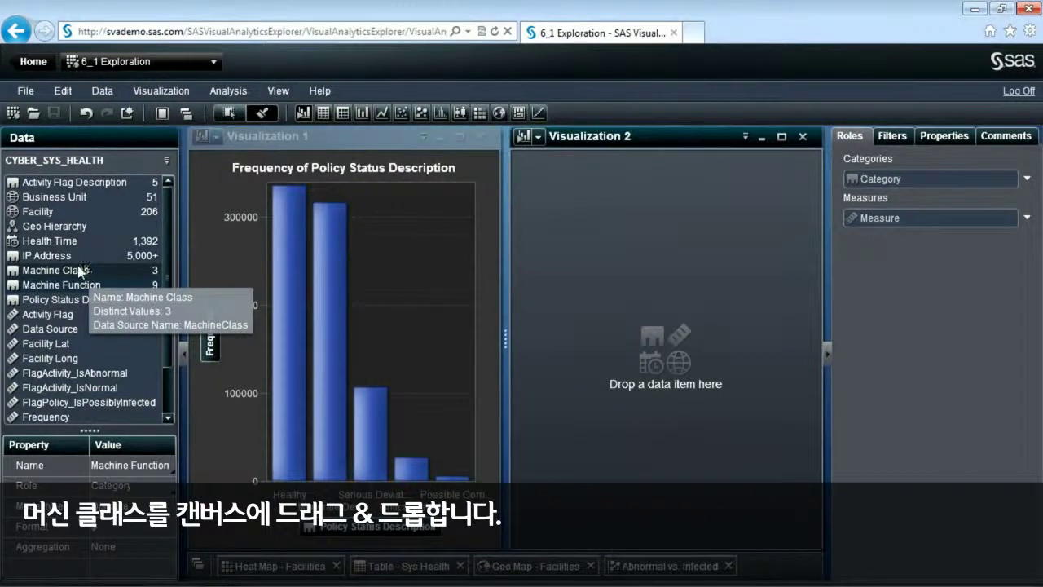
left_click(79, 268)
left_click_drag(77, 265, 570, 284)
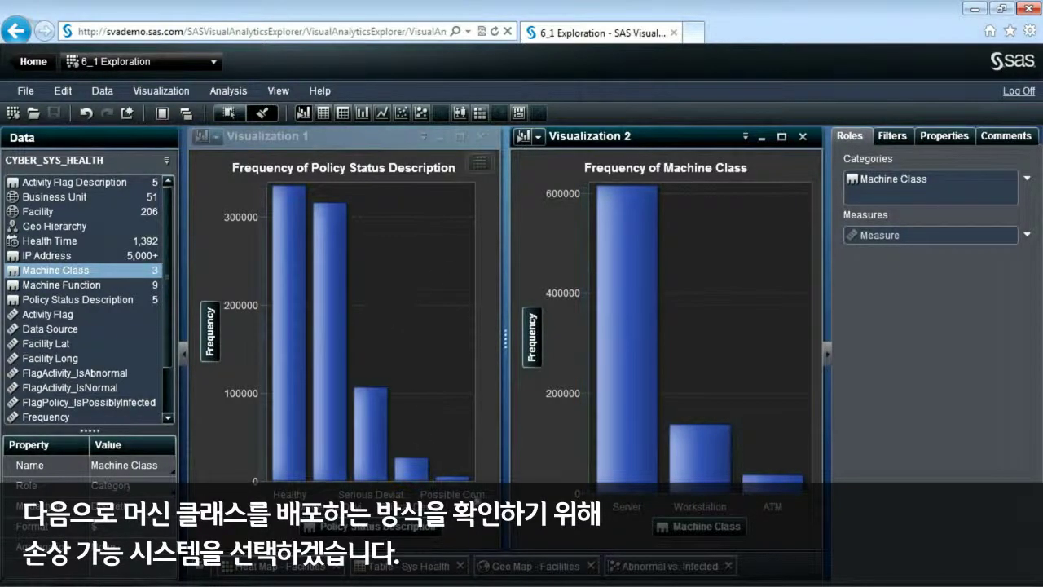
Brush the Possible Compromise bar and narrow the Machine Class chart's frequency axis to about 0 to 13,000
left_click(452, 479)
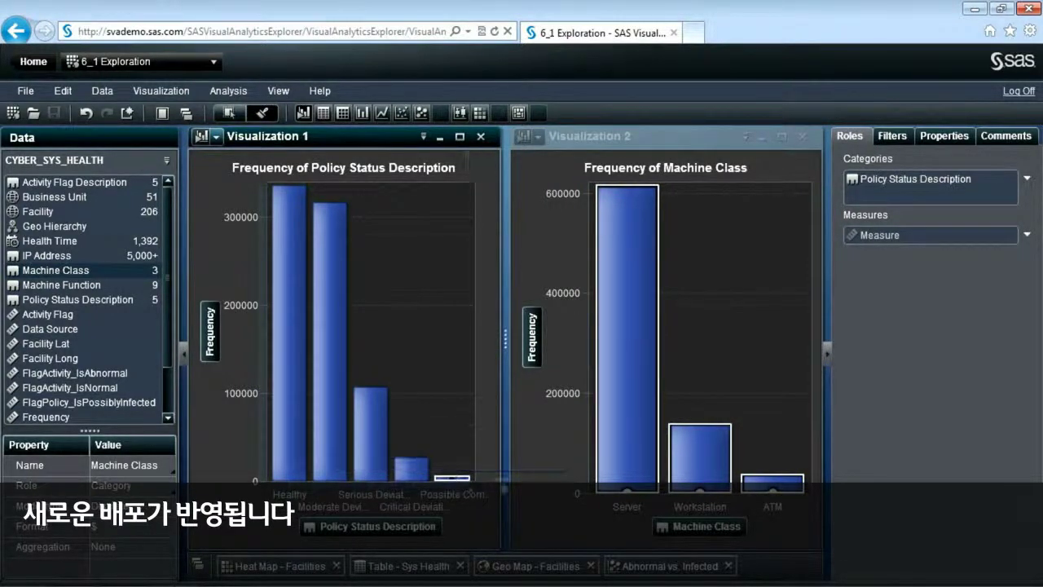
mouse_move(538, 466)
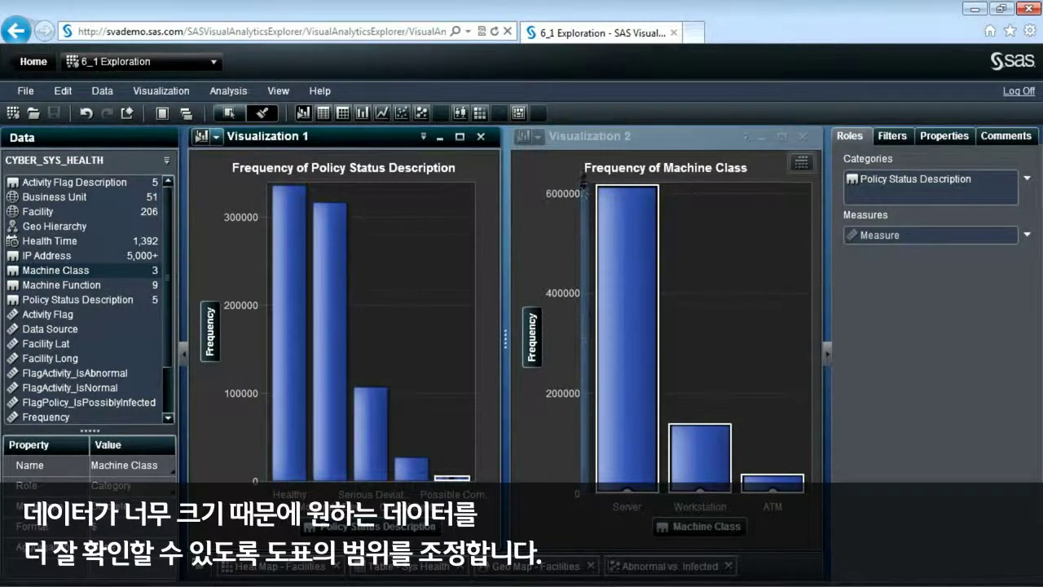
left_click_drag(584, 184, 607, 491)
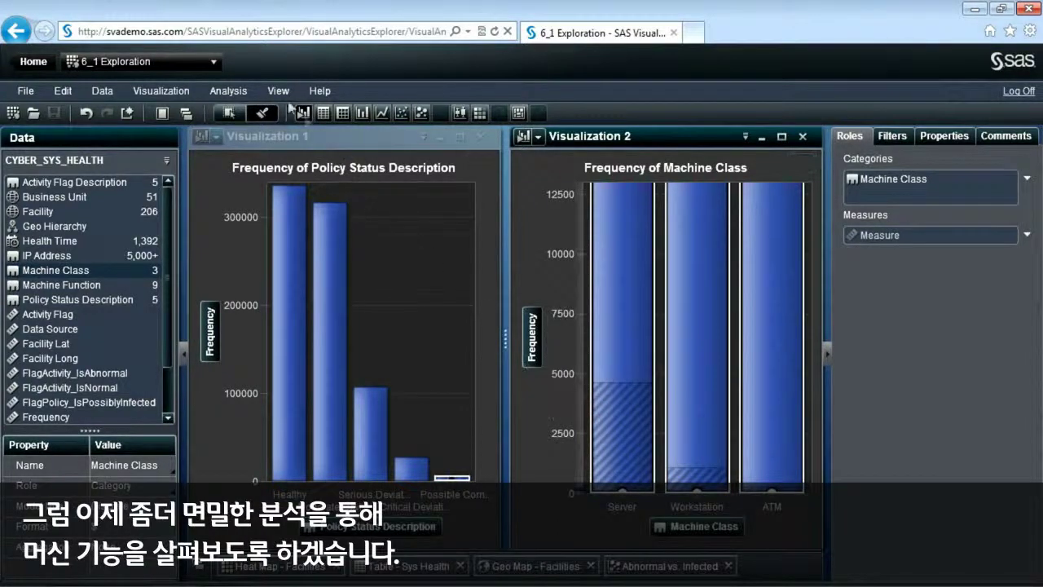
Chart Machine Function frequency in a third visualization and rearrange the layout so the policy status chart fills the full height beside the other two
left_click(130, 114)
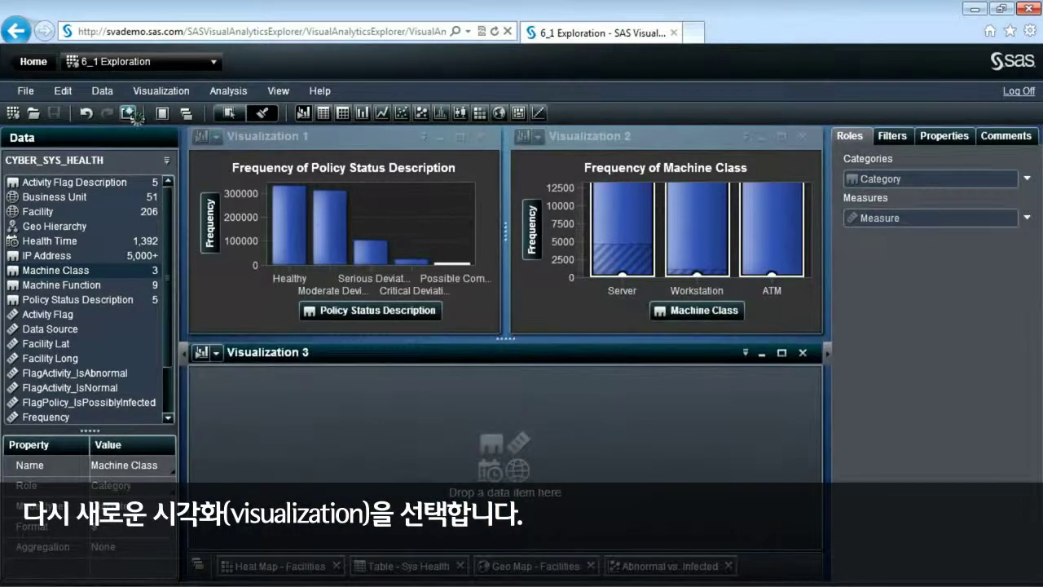
left_click(96, 284)
left_click_drag(96, 285, 380, 426)
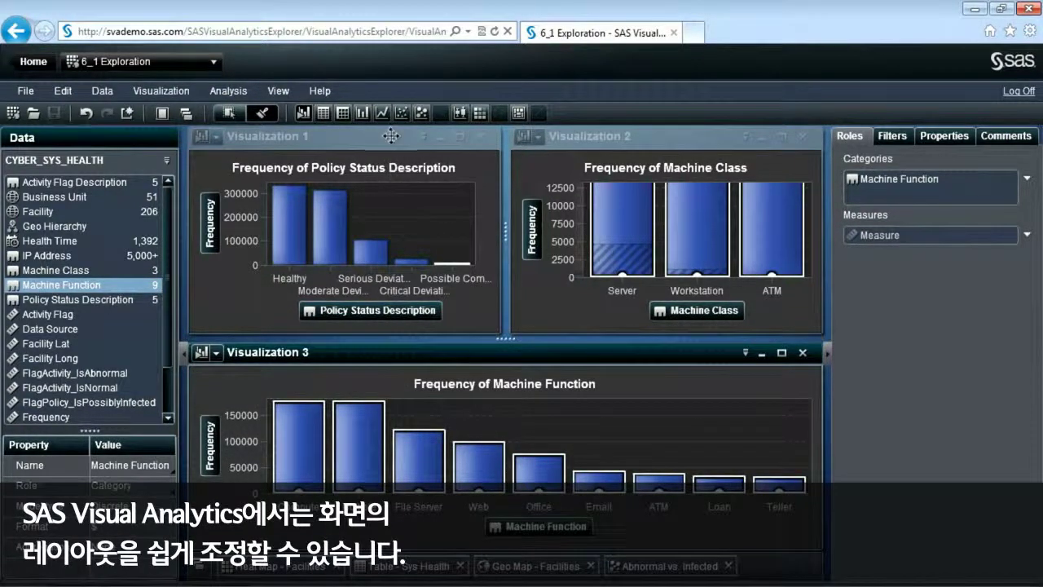
left_click_drag(391, 136, 241, 347)
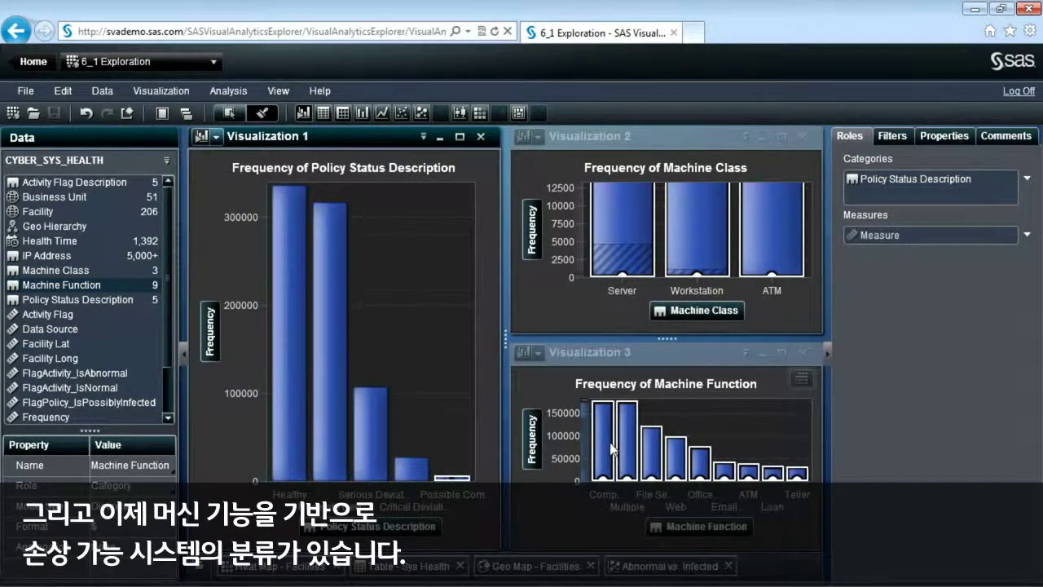
mouse_move(613, 447)
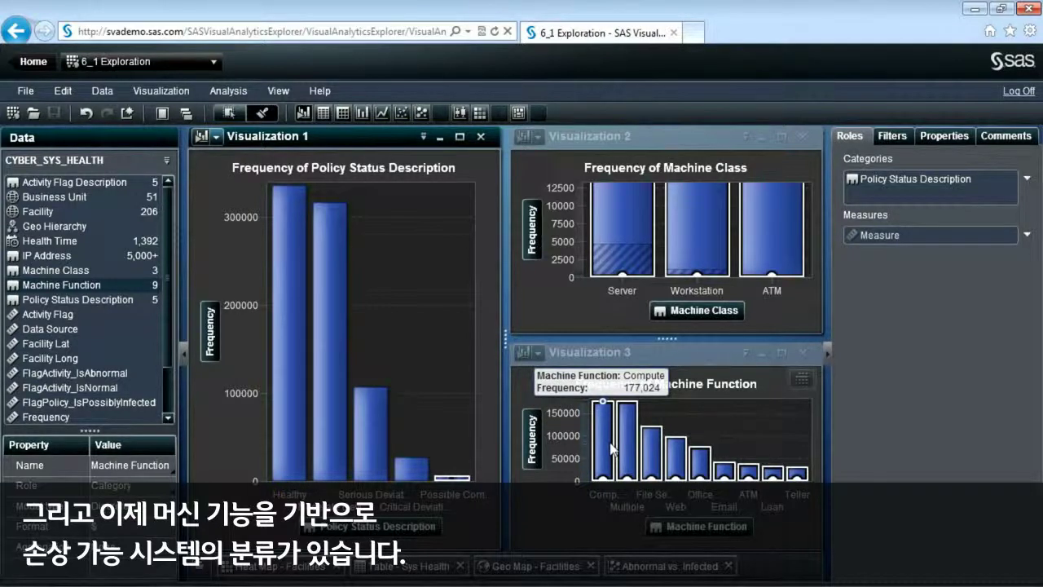
Create a hierarchy named "Asset Hierarchy" with Machine Class above Machine Function
left_click(102, 91)
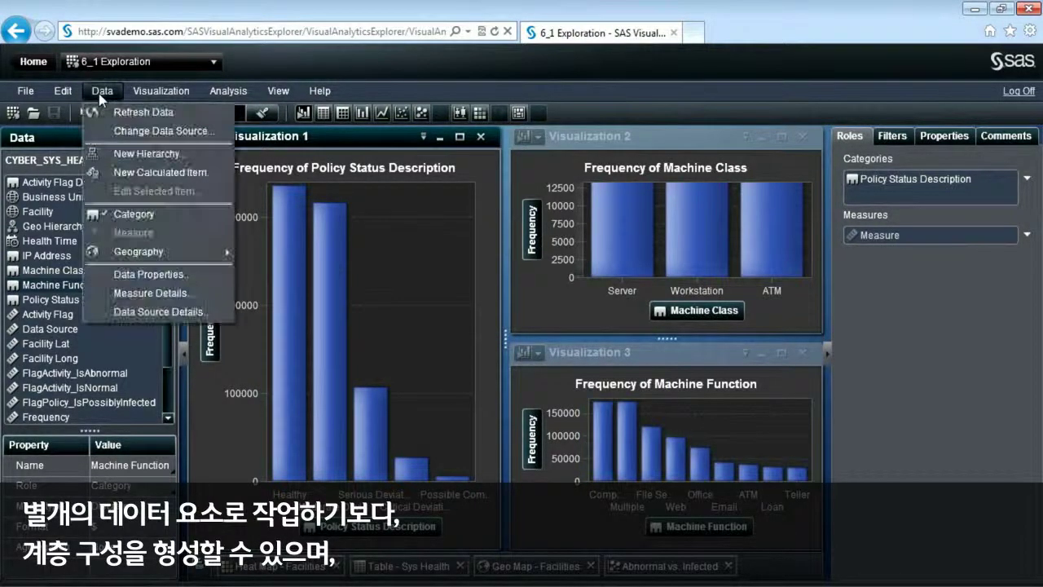
left_click(114, 154)
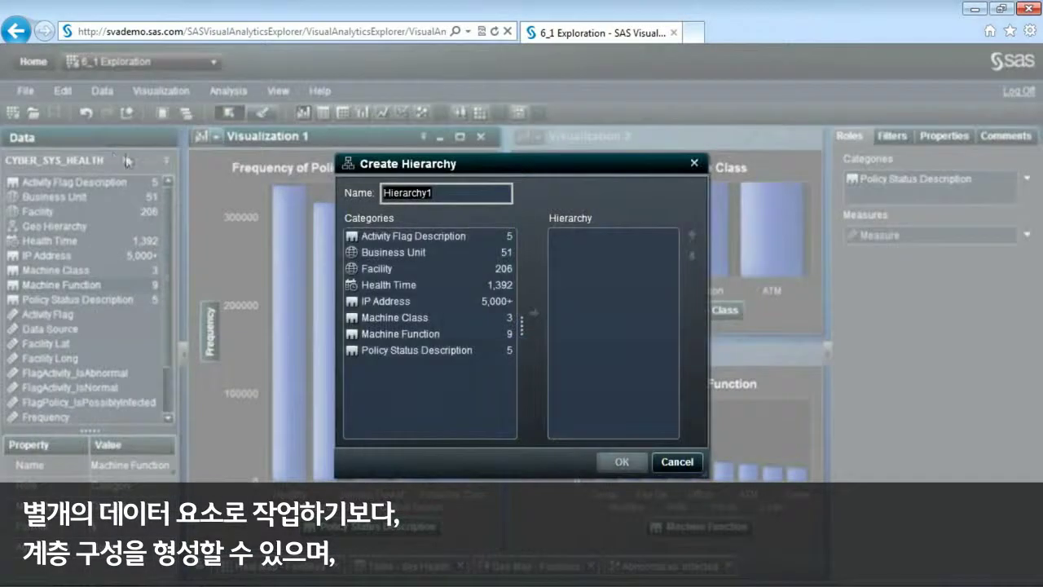
key("BackSpace")
type("Ass")
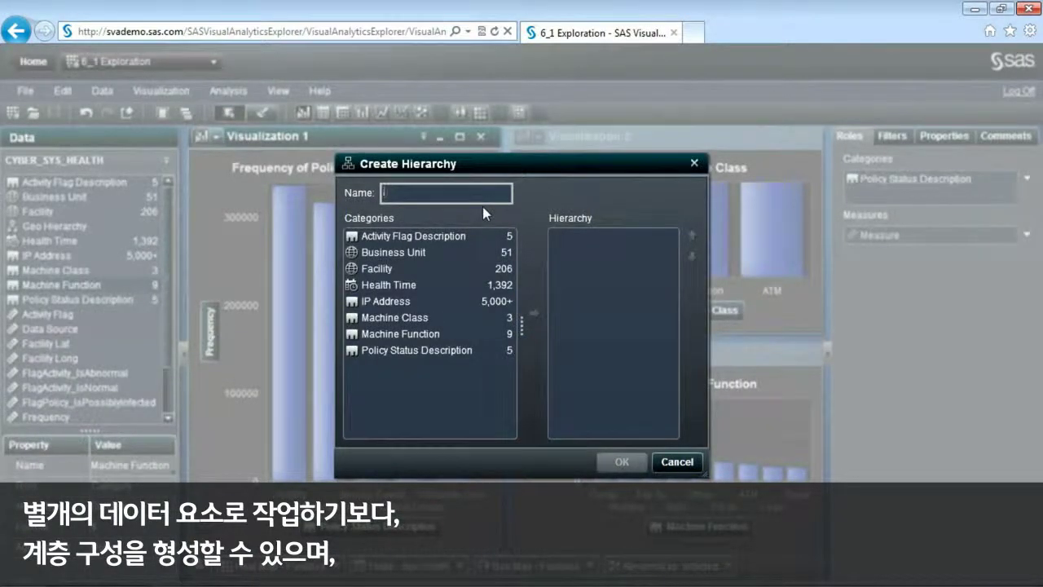
type("et Hierarchy")
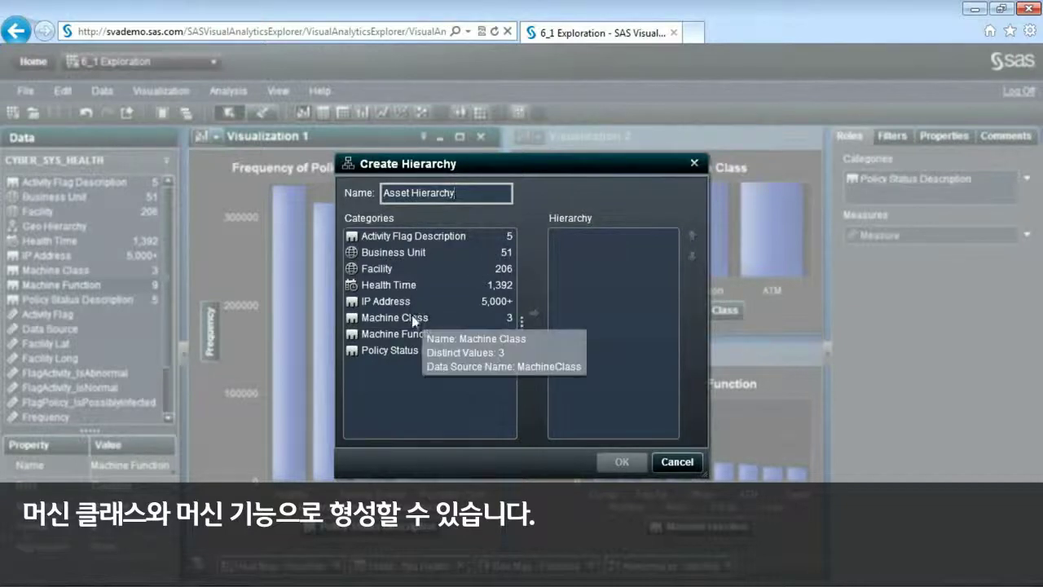
left_click_drag(411, 316, 595, 250)
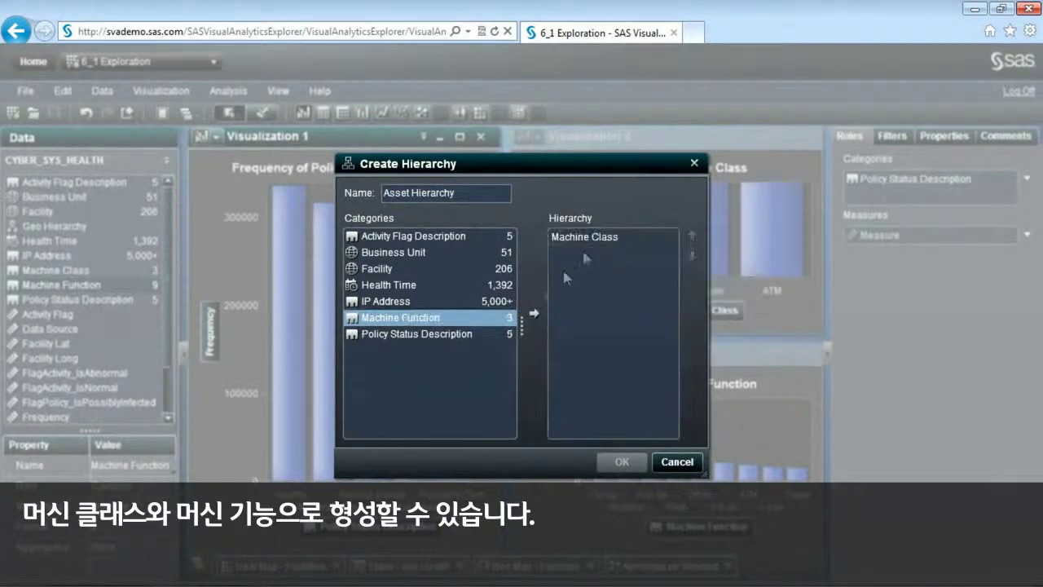
left_click_drag(412, 319, 628, 274)
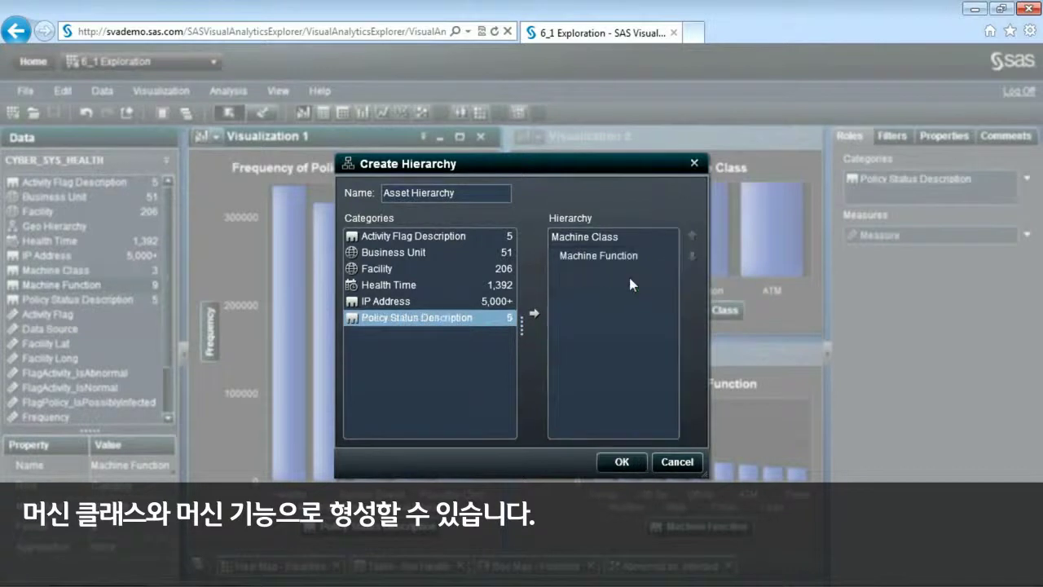
left_click(620, 463)
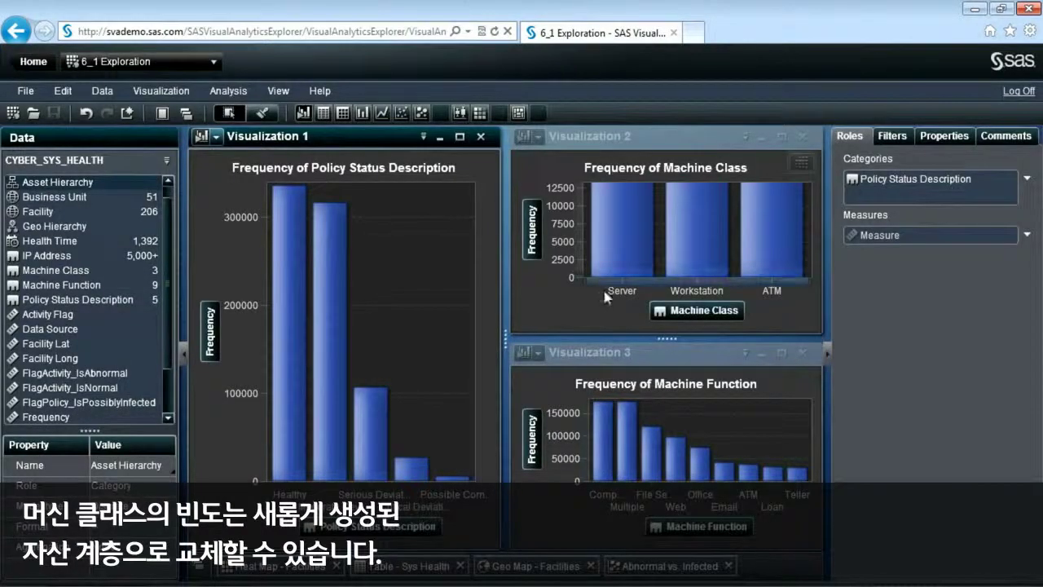
Replace Machine Class with Asset Hierarchy in Visualization 2 and drill down into Server
right_click(699, 313)
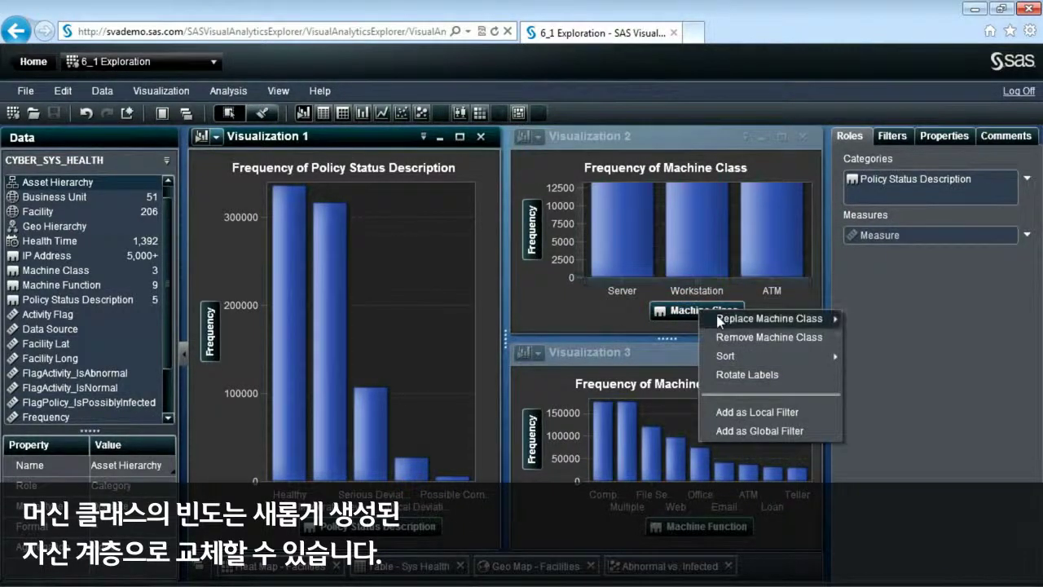
mouse_move(718, 320)
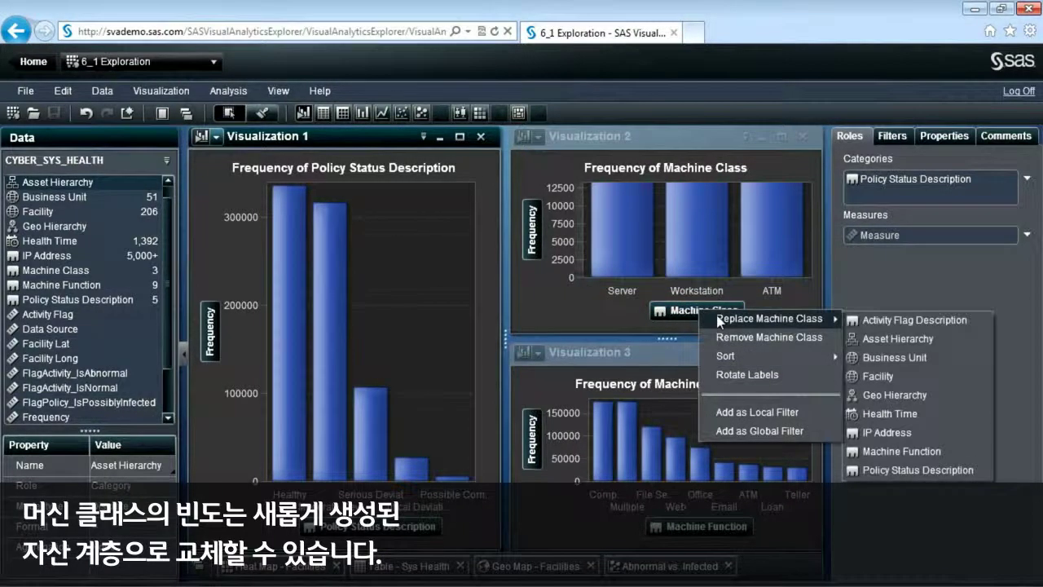
left_click(893, 339)
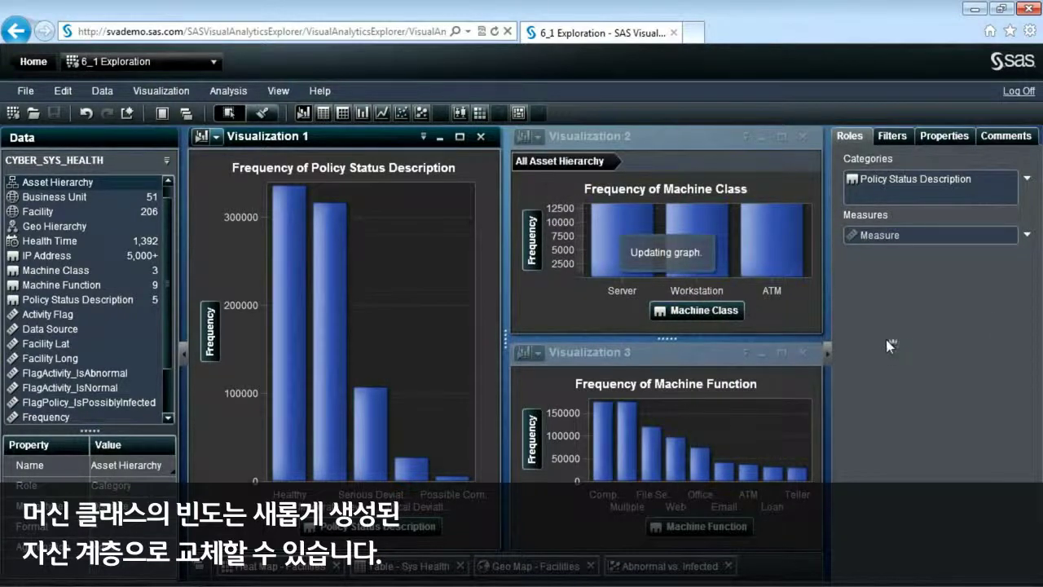
double_click(614, 259)
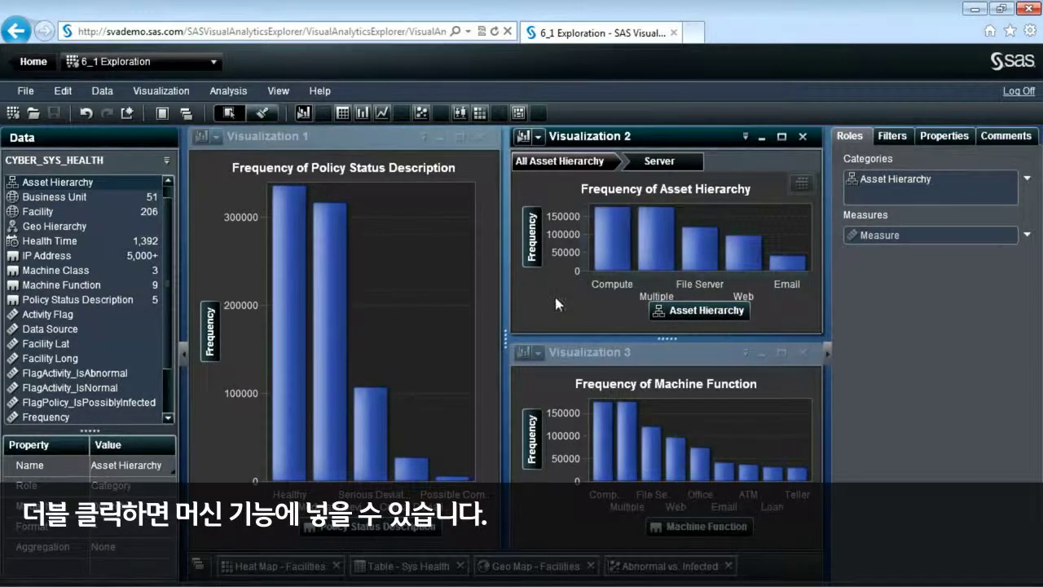
Delete Visualization 3 and minimize the two remaining visualizations to clear the workspace
left_click(804, 353)
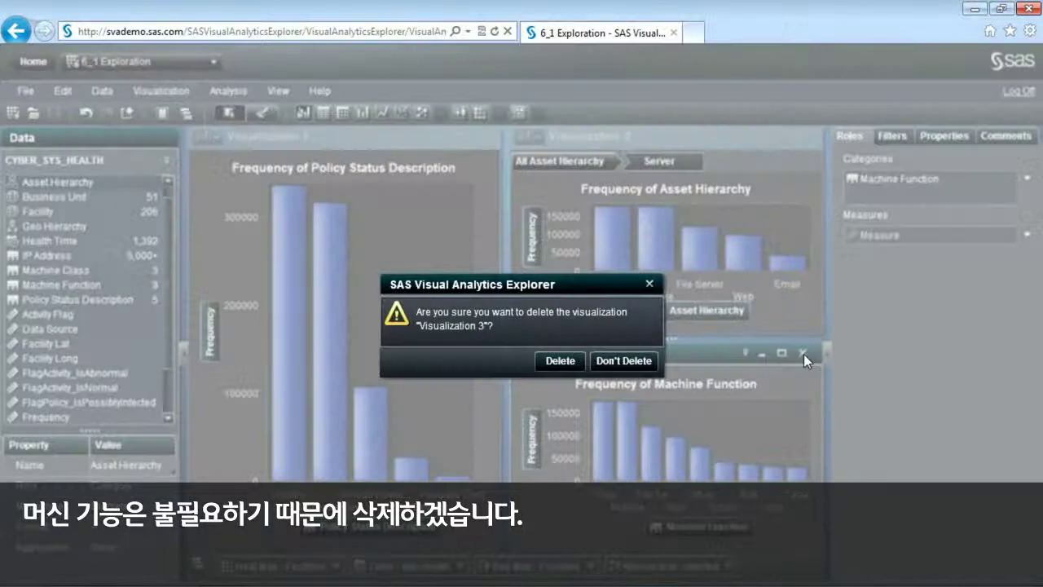
left_click(570, 361)
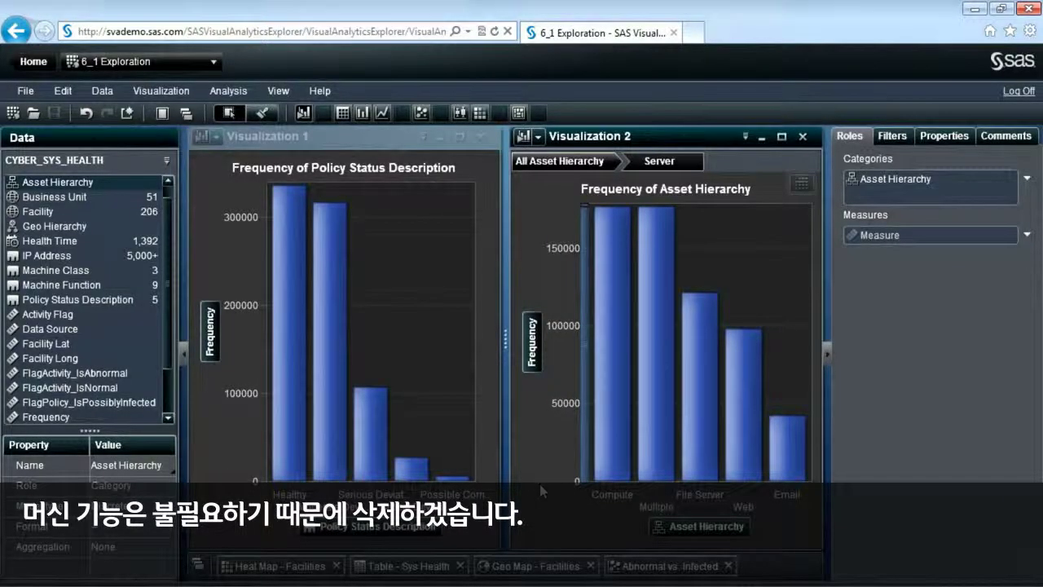
left_click(763, 140)
left_click(760, 138)
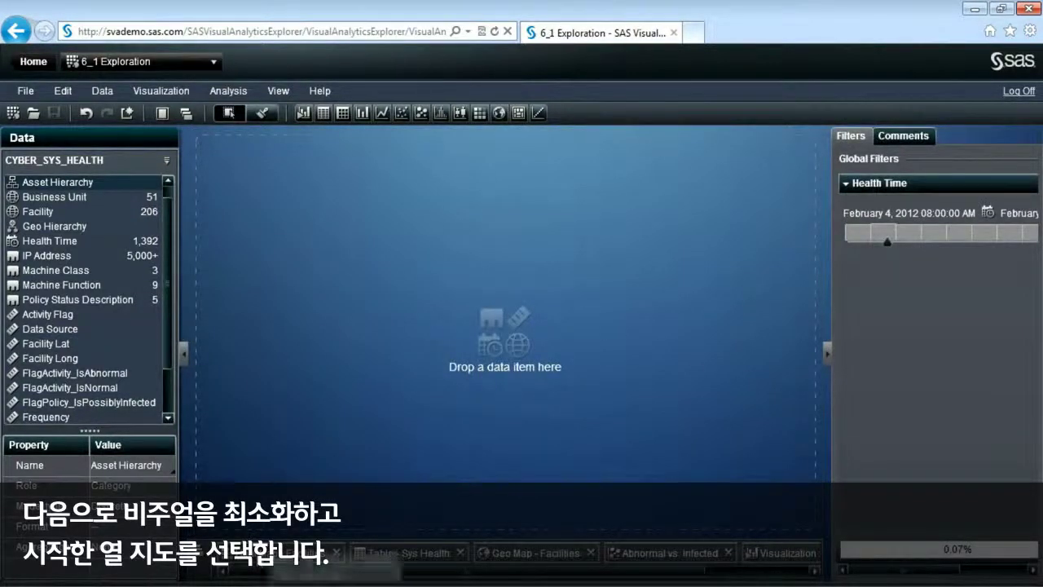
Restore the facilities heat map and geo map side by side, and assign Geo Hierarchy as the geo map's geography
left_click(283, 553)
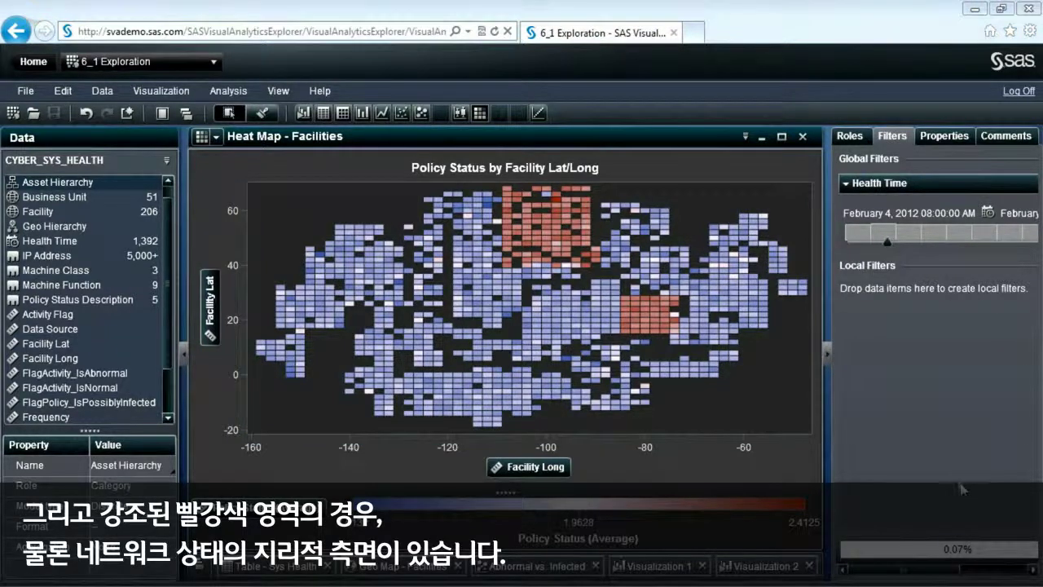
left_click(408, 566)
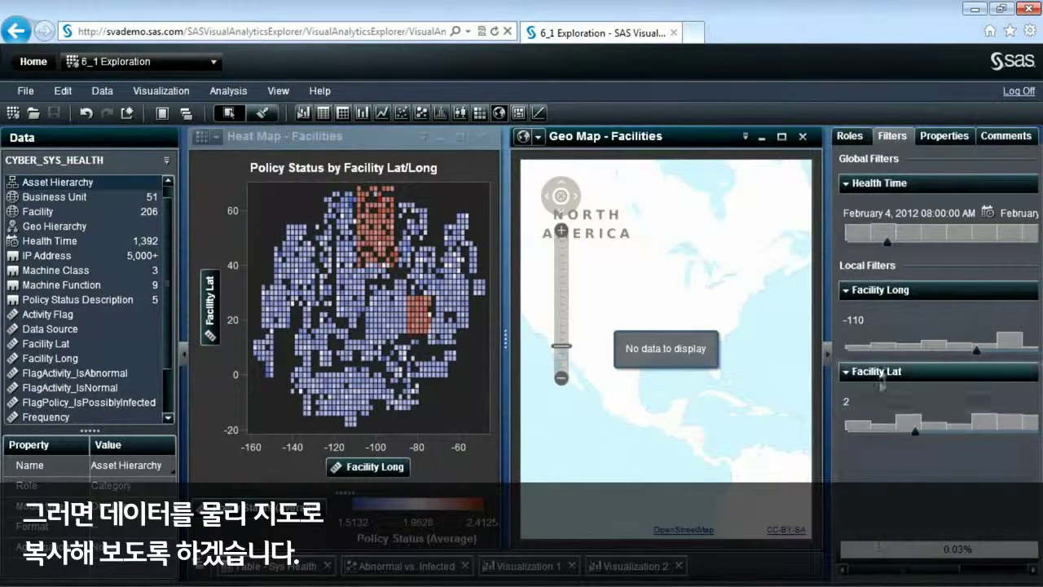
left_click(850, 136)
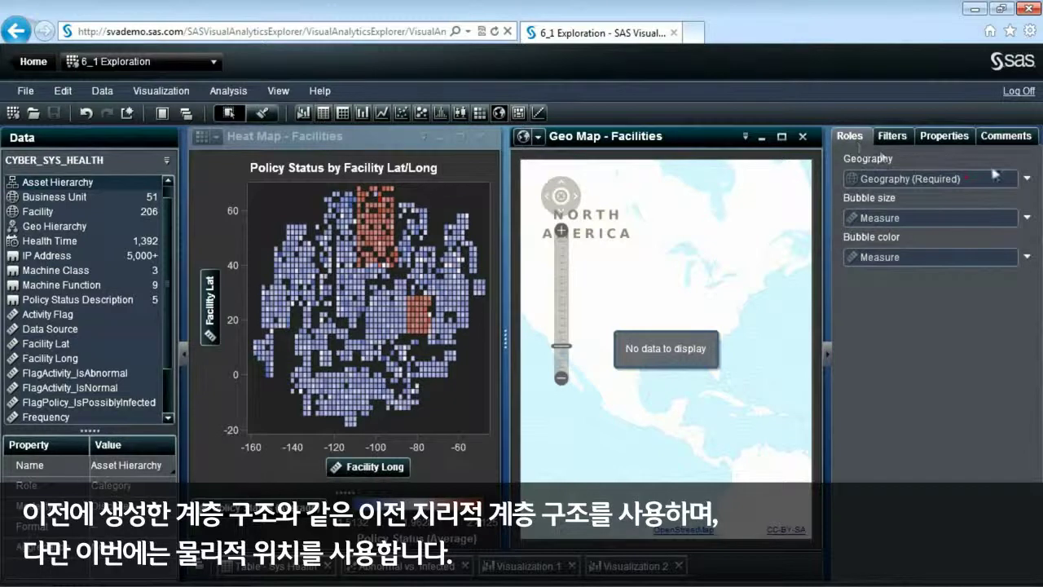
left_click(1027, 179)
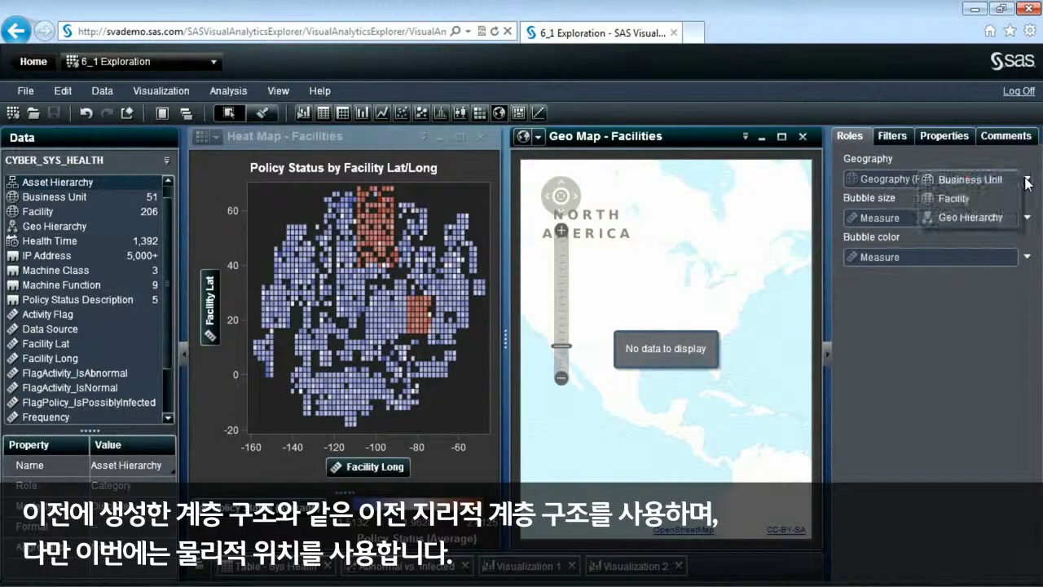
left_click(994, 220)
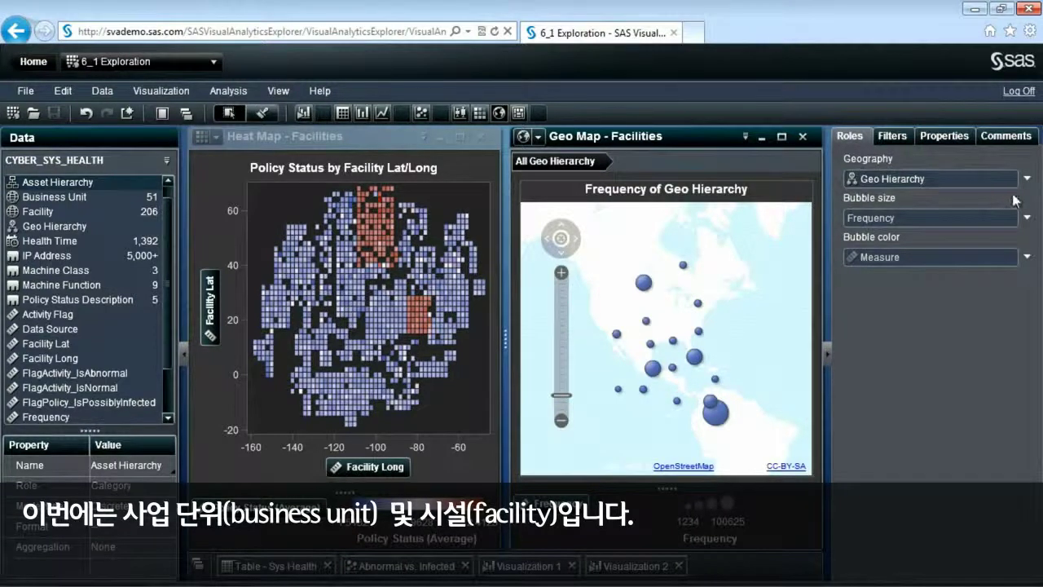
Size the geo map's bubbles by Policy Status and inspect the two largest bubbles
left_click(1026, 217)
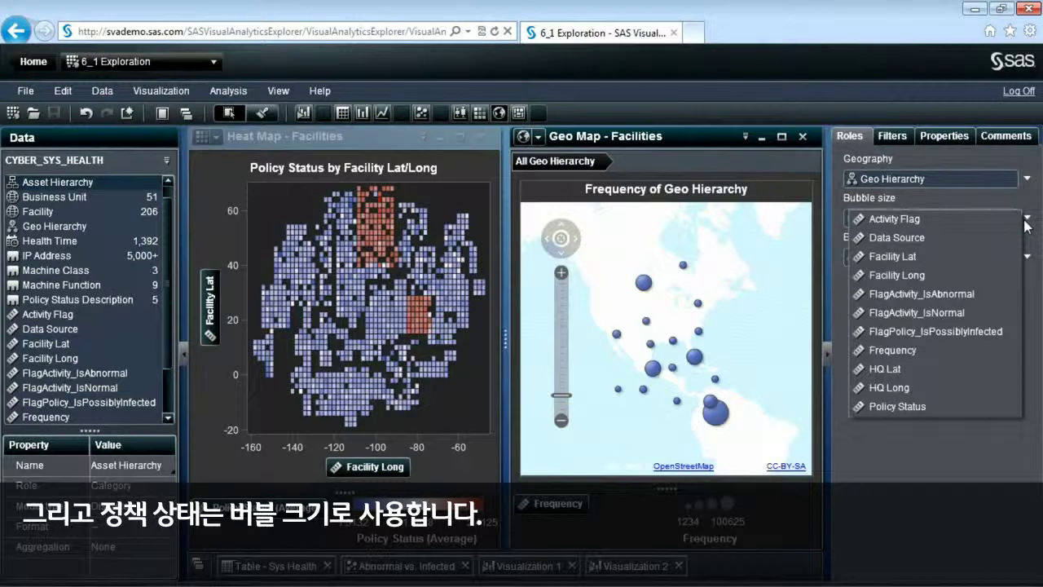
left_click(984, 406)
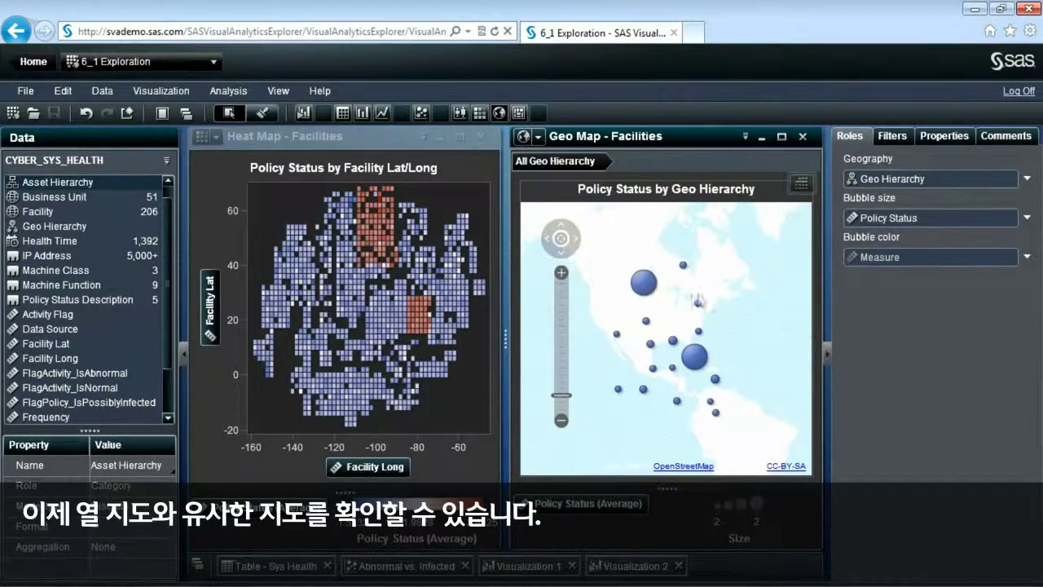
mouse_move(645, 294)
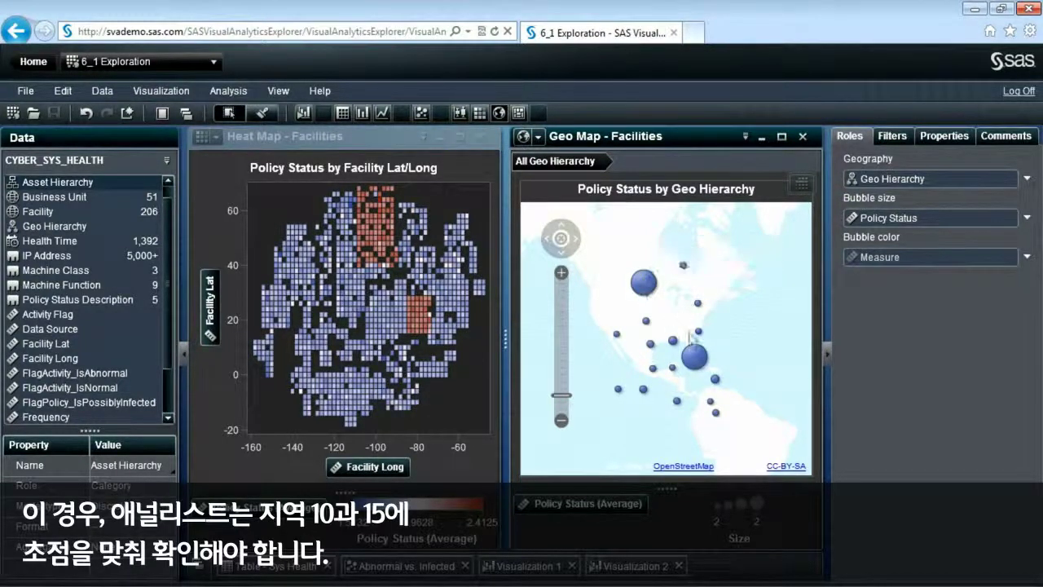
mouse_move(697, 362)
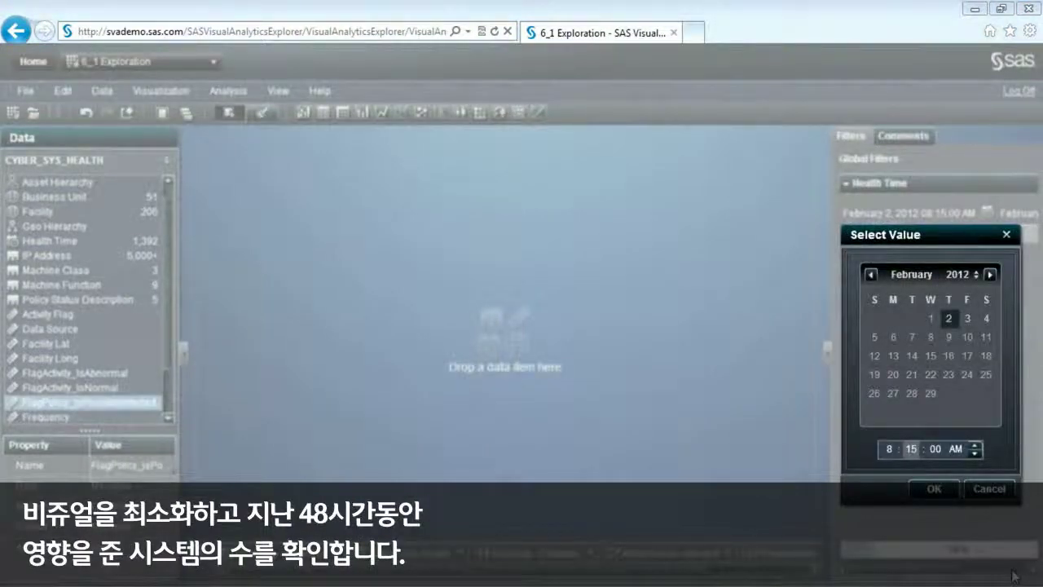
Start the global Health Time filter at February 2, 2012 08:15:00 AM and chart FlagPolicy_IsPossiblyInfected by Health Time in a new visualization
left_click(935, 490)
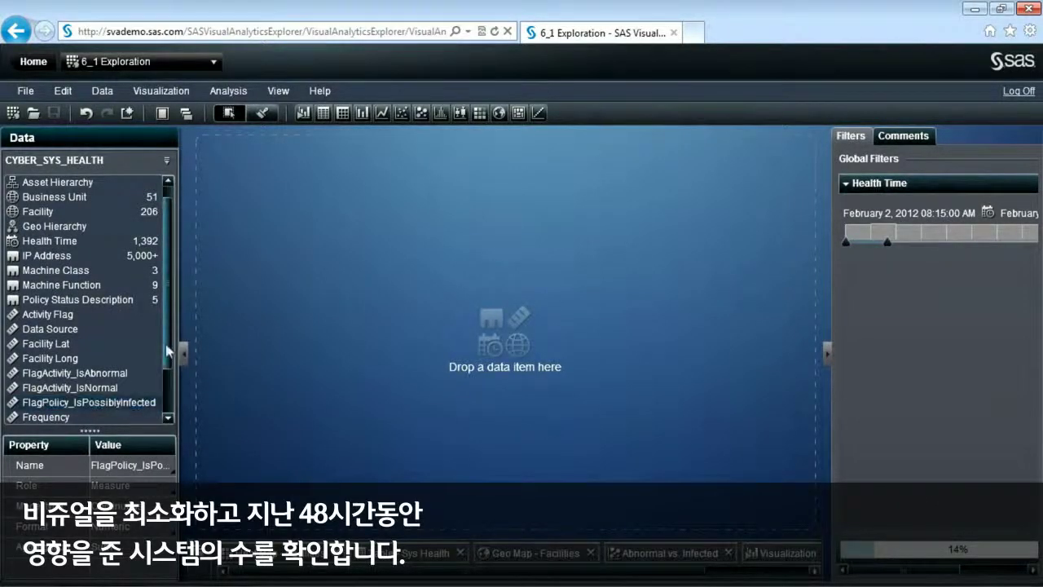
mouse_move(49, 240)
left_mouse_down()
mouse_move(444, 396)
mouse_move(489, 466)
left_mouse_up()
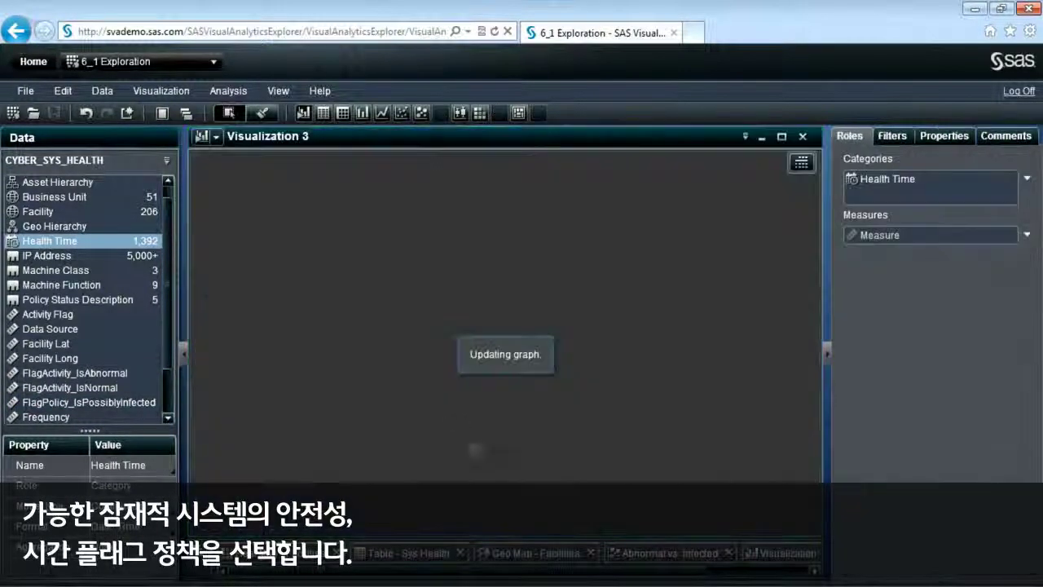
left_click_drag(121, 403, 272, 321)
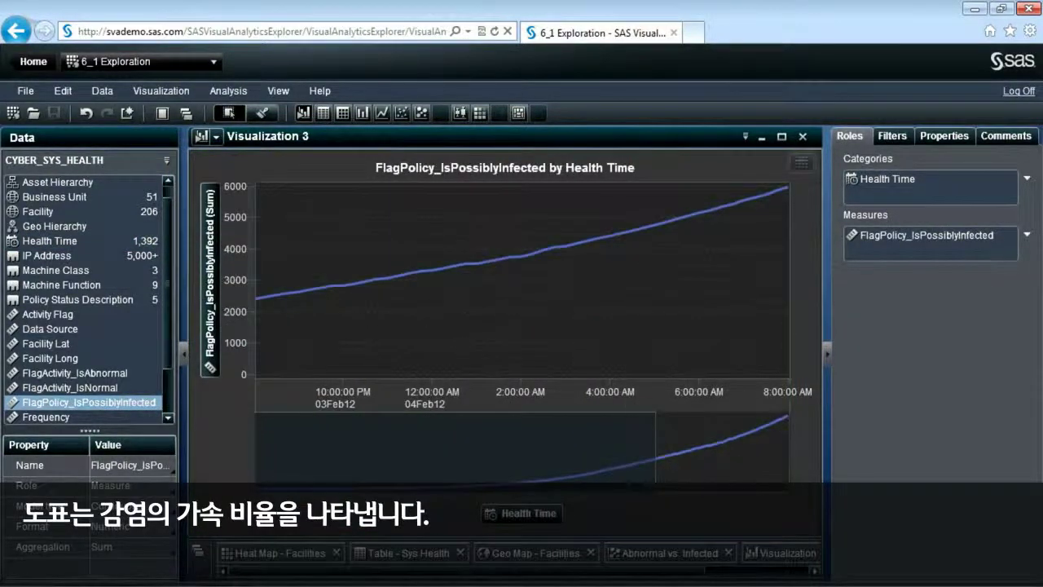
left_click_drag(723, 495, 745, 501)
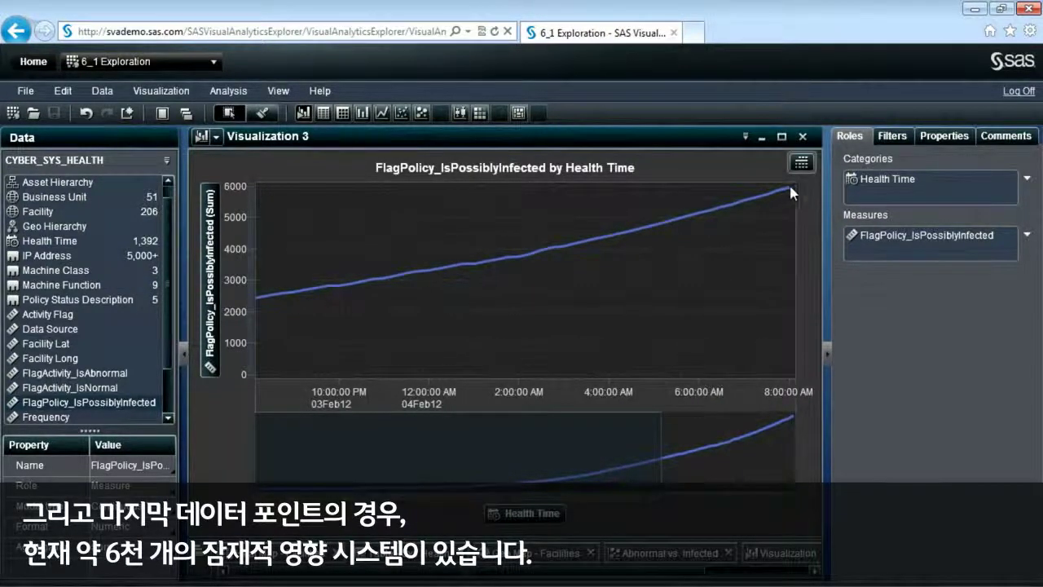
mouse_move(789, 187)
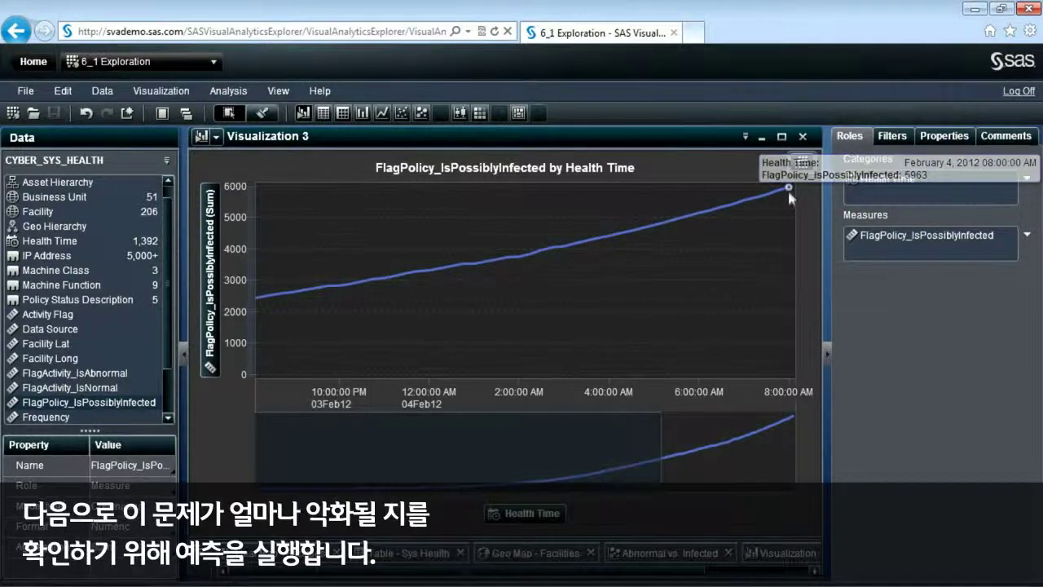
Add a forecast with a duration of 96 intervals to the Health Time chart and inspect the last forecast point
right_click(637, 310)
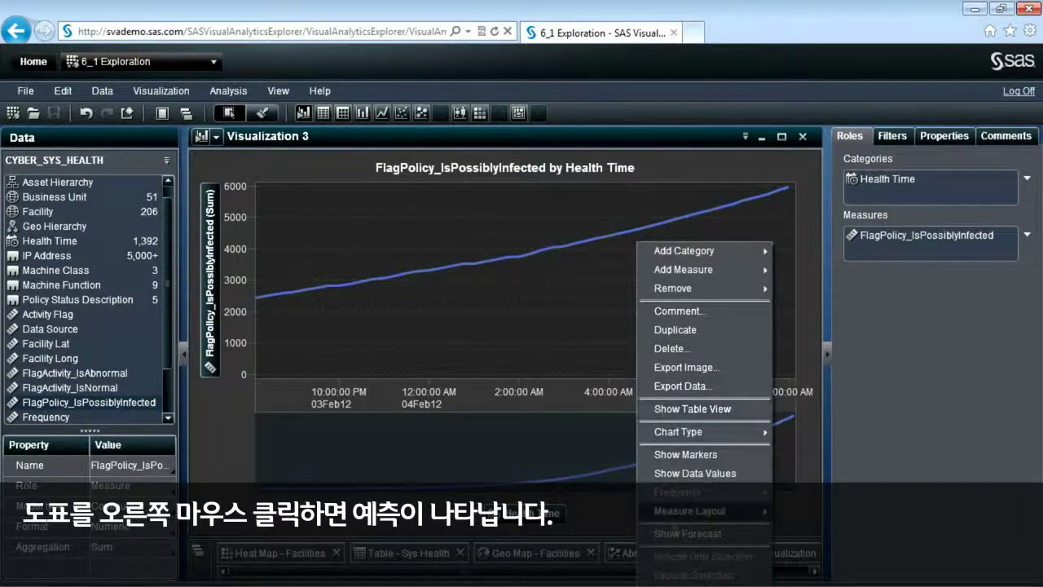
left_click(687, 534)
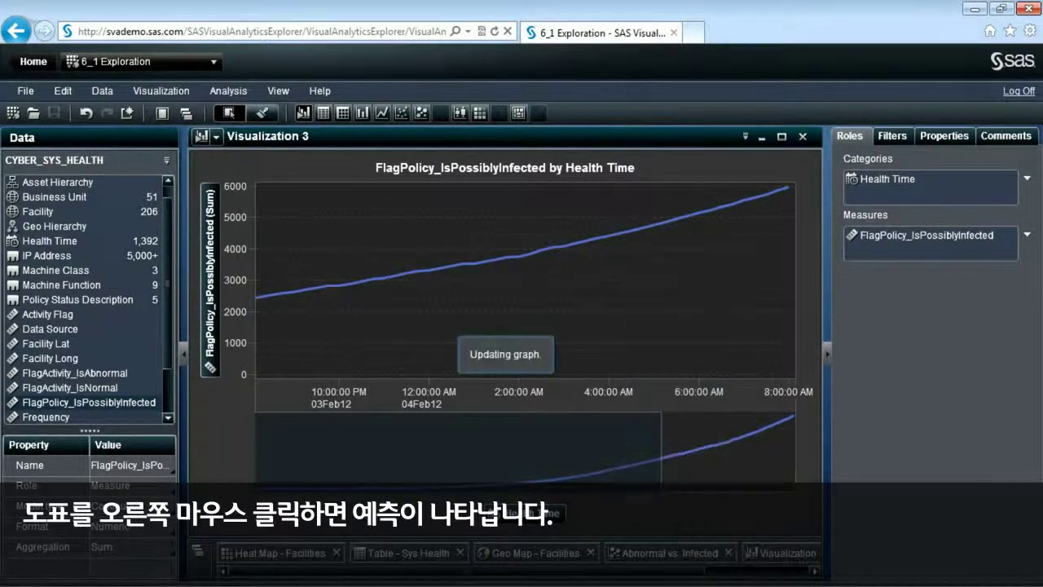
left_click(937, 136)
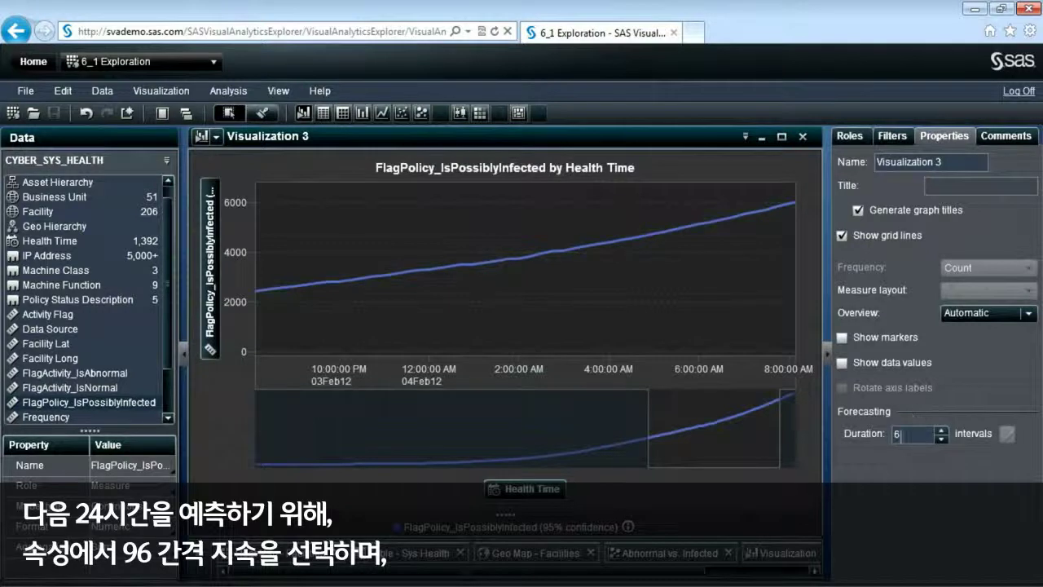
left_click(896, 433)
key("BackSpace")
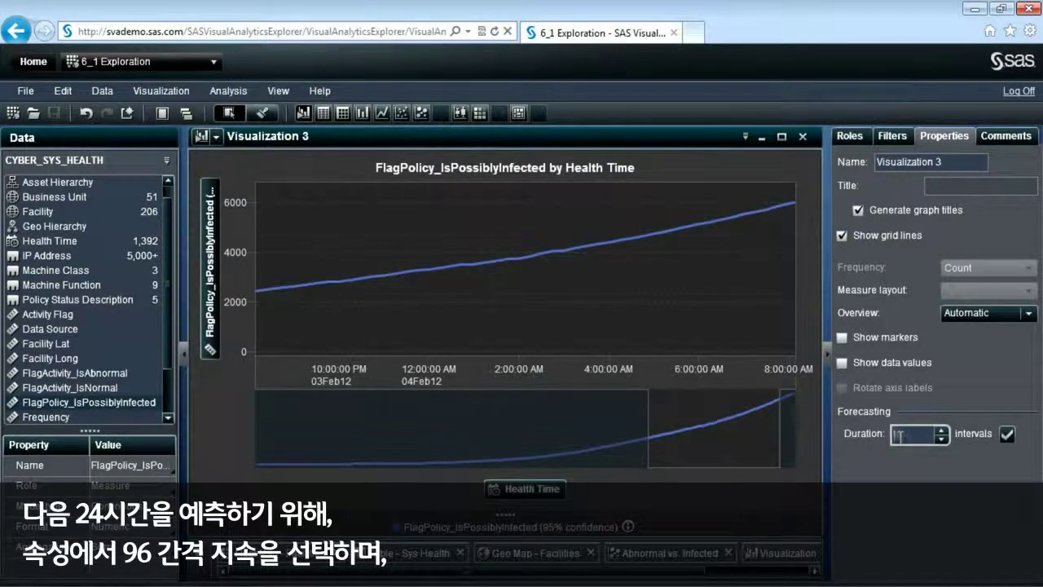
left_click(1007, 433)
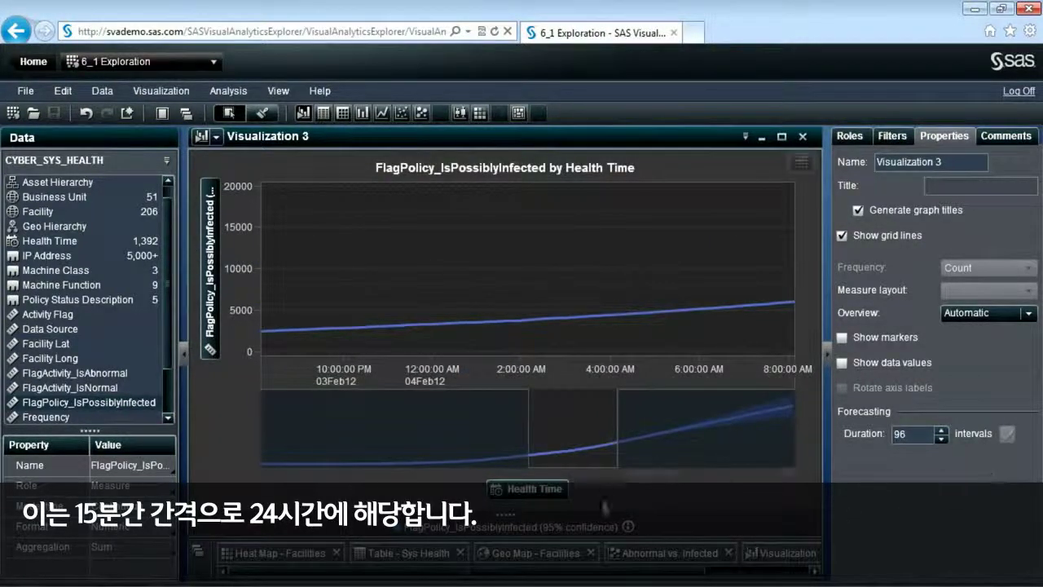
left_click_drag(583, 470, 775, 466)
mouse_move(789, 220)
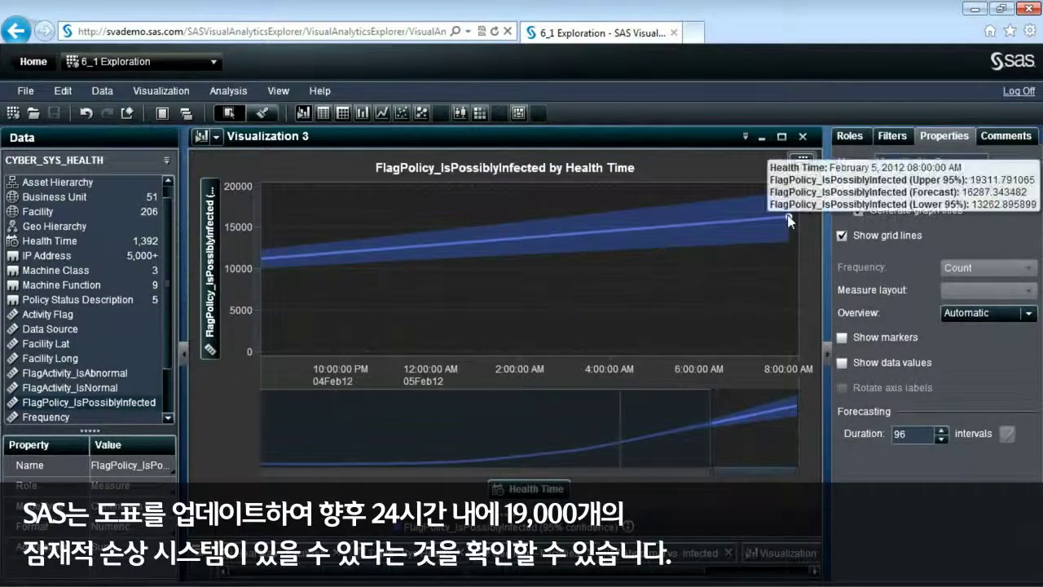